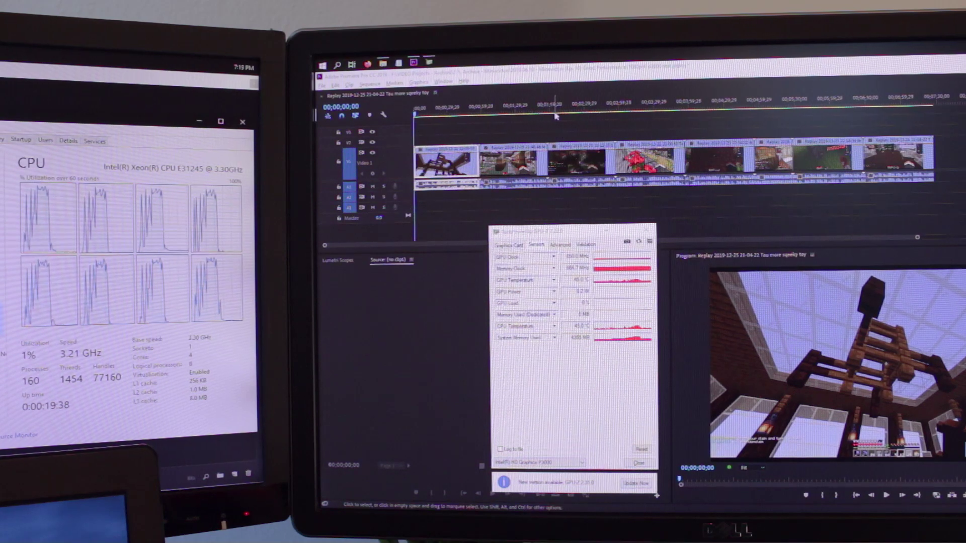
{"action": "left_click", "coordinate": [479, 108]}
{"action": "mouse_move", "coordinate": [610, 112]}
{"action": "left_mouse_down"}
{"action": "mouse_move", "coordinate": [758, 114]}
{"action": "mouse_move", "coordinate": [421, 114]}
{"action": "mouse_move", "coordinate": [795, 114]}
{"action": "left_mouse_up"}
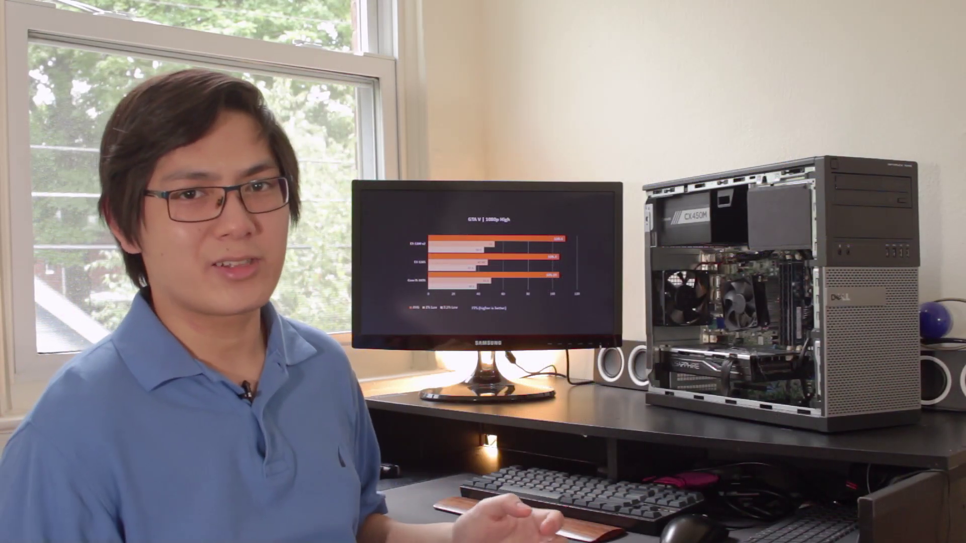
{"action": "key", "text": "Right"}
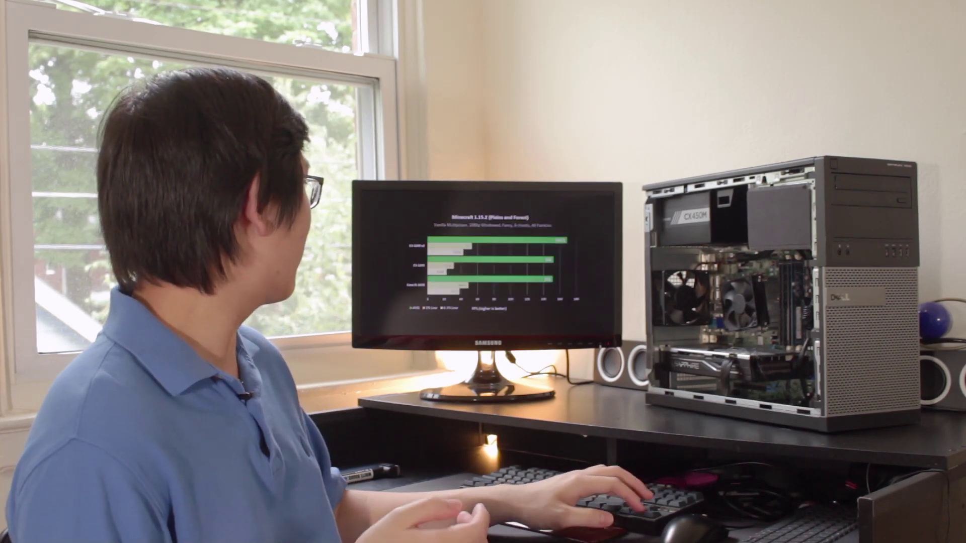
{"action": "key", "text": "Right"}
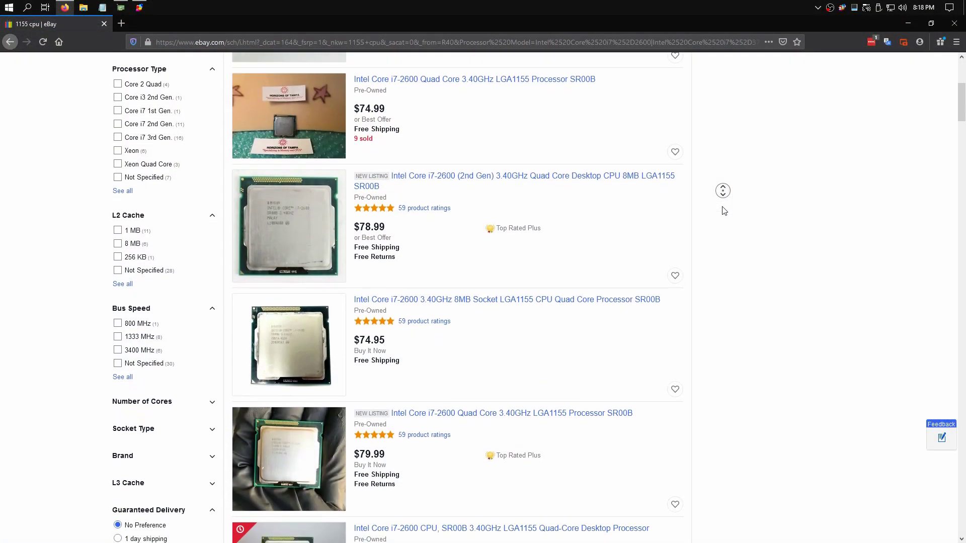
{"action": "scroll", "coordinate": [723, 211], "scroll_direction": "down", "scroll_amount": 2}
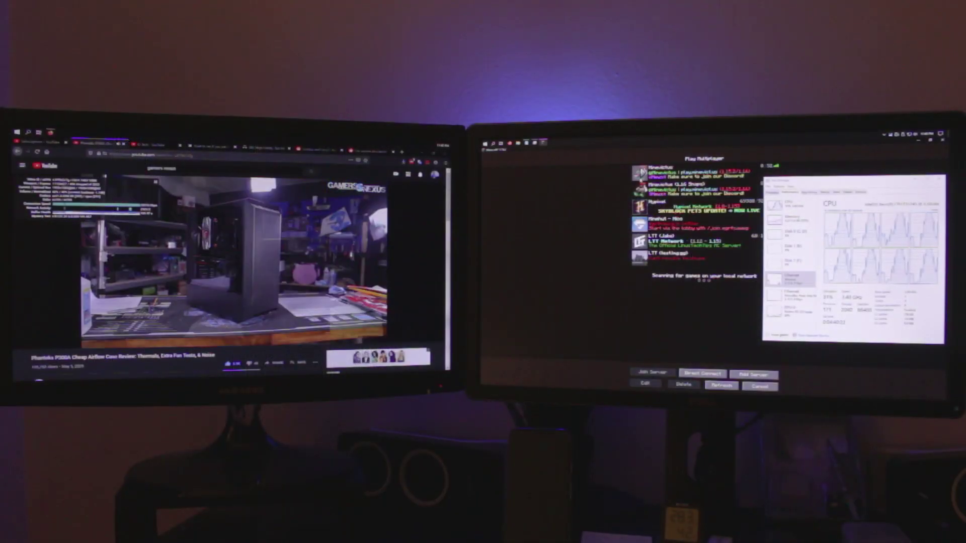
{"action": "double_click", "coordinate": [641, 173]}
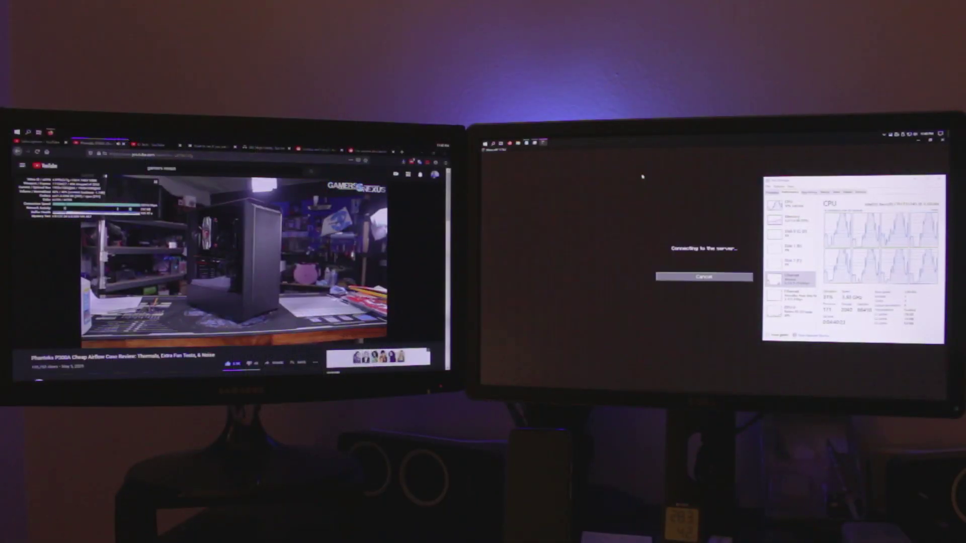